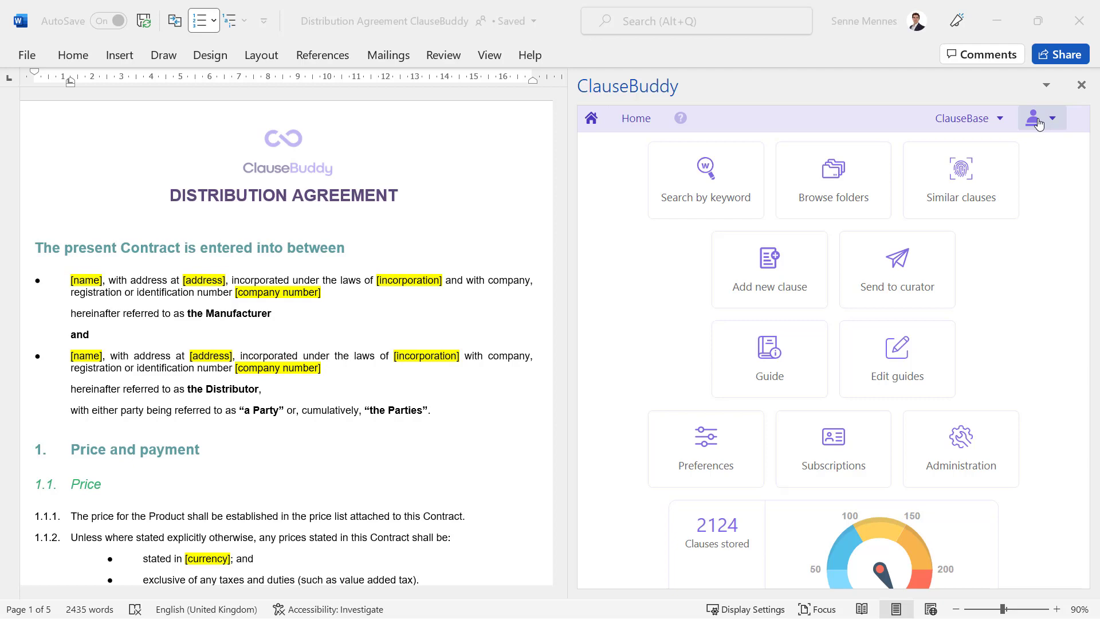
# Step: Open the folder administration and expand the clauses folder of the Distribution library
pyautogui.click(1039, 124)
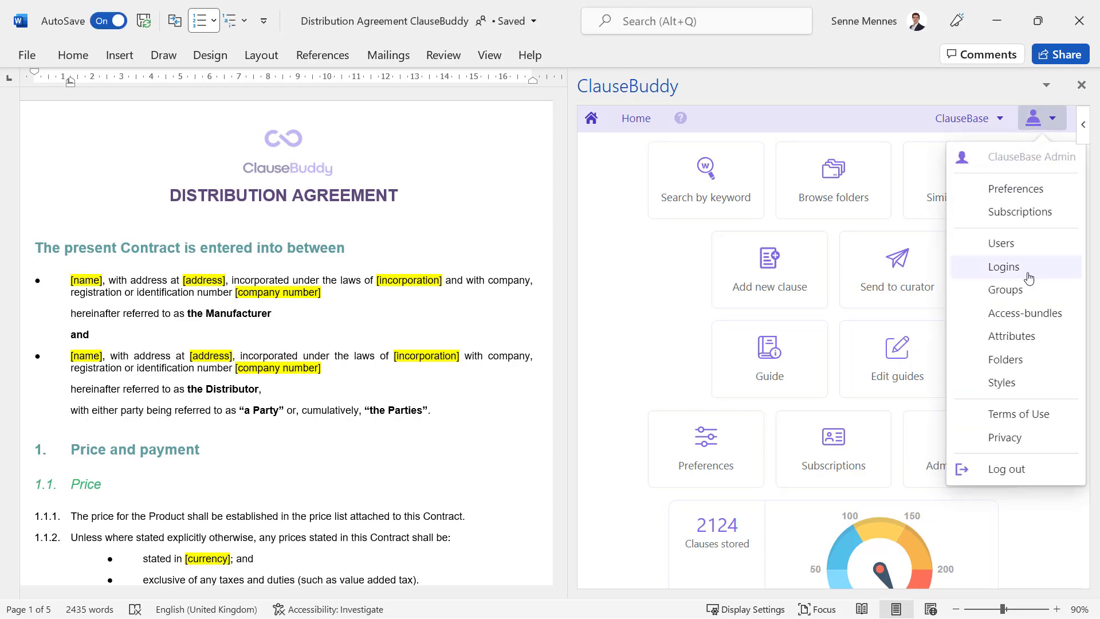
pyautogui.click(1018, 361)
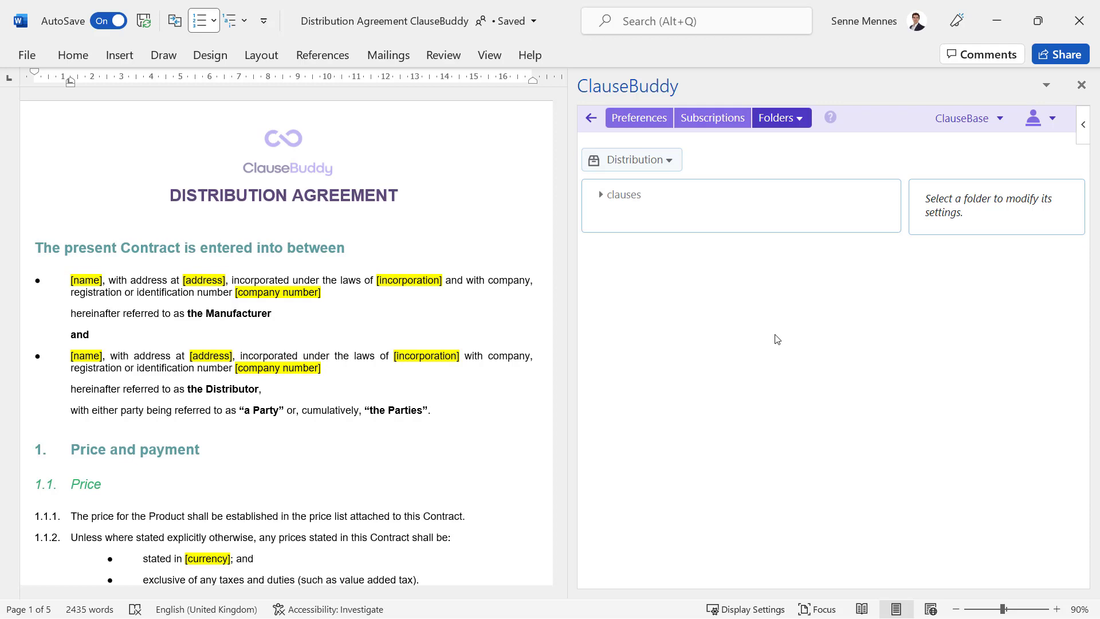
pyautogui.click(668, 197)
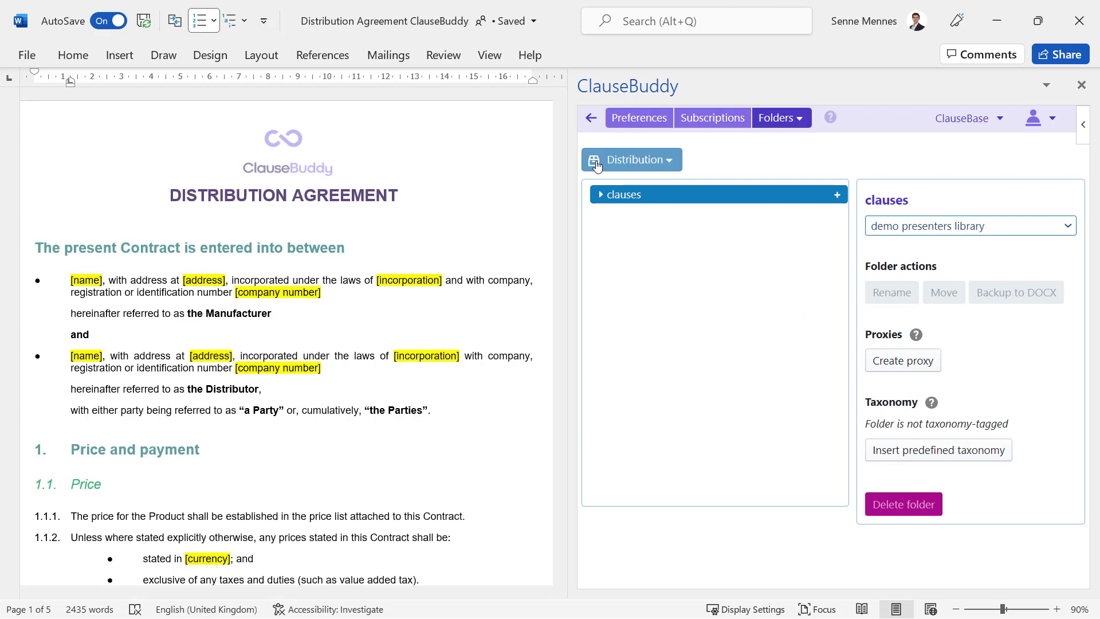
pyautogui.click(601, 197)
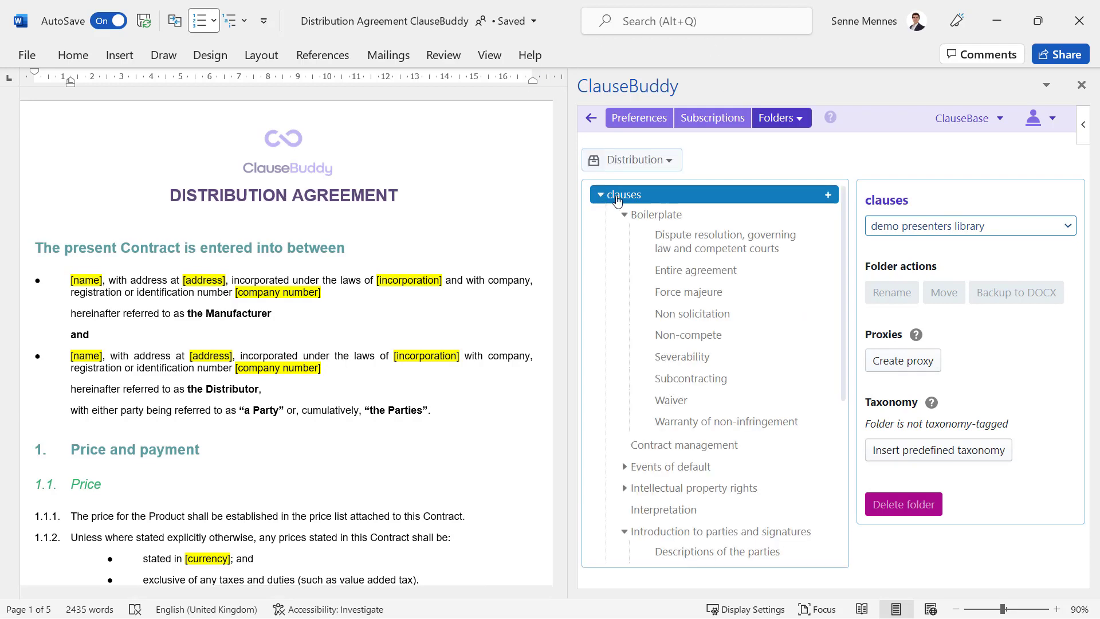
# Step: View the settings of the Boilerplate folder and its first subfolders, including Entire agreement
pyautogui.click(653, 214)
pyautogui.click(708, 243)
pyautogui.click(701, 281)
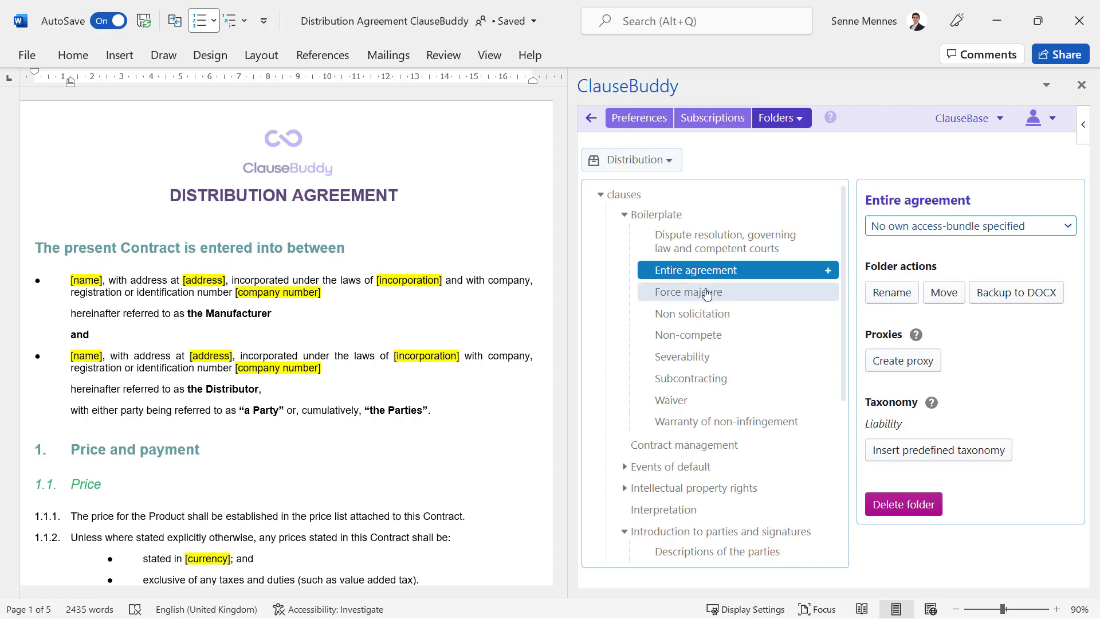
# Step: Create a new subfolder named "Signatures" under the Introduction to parties and signatures folder
pyautogui.scroll(-2, 714, 309)
pyautogui.scroll(-2, 719, 326)
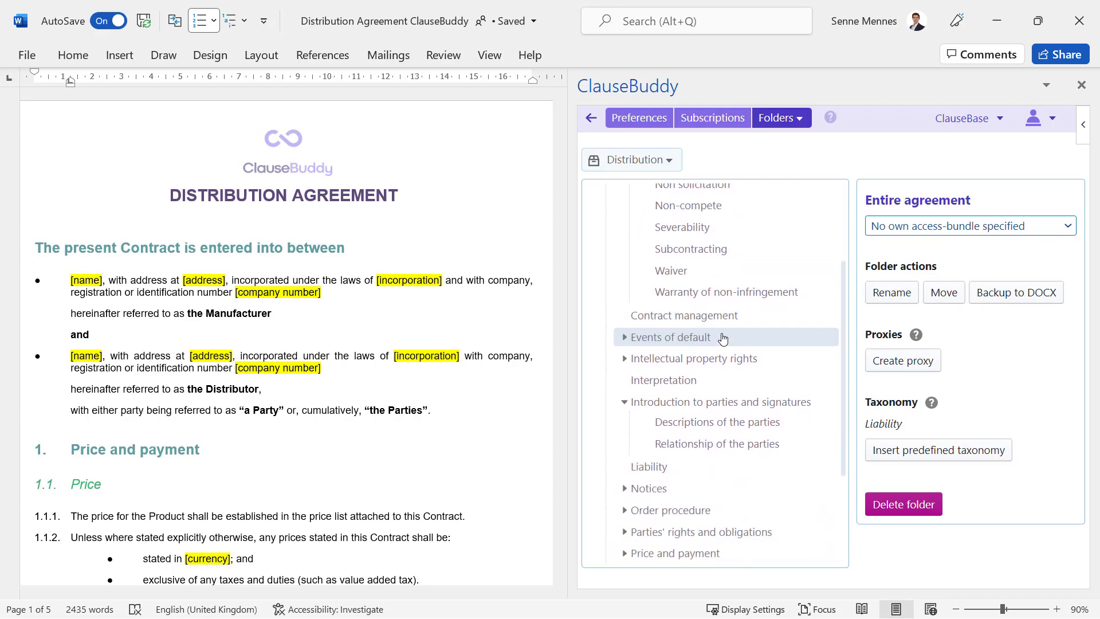
pyautogui.click(710, 399)
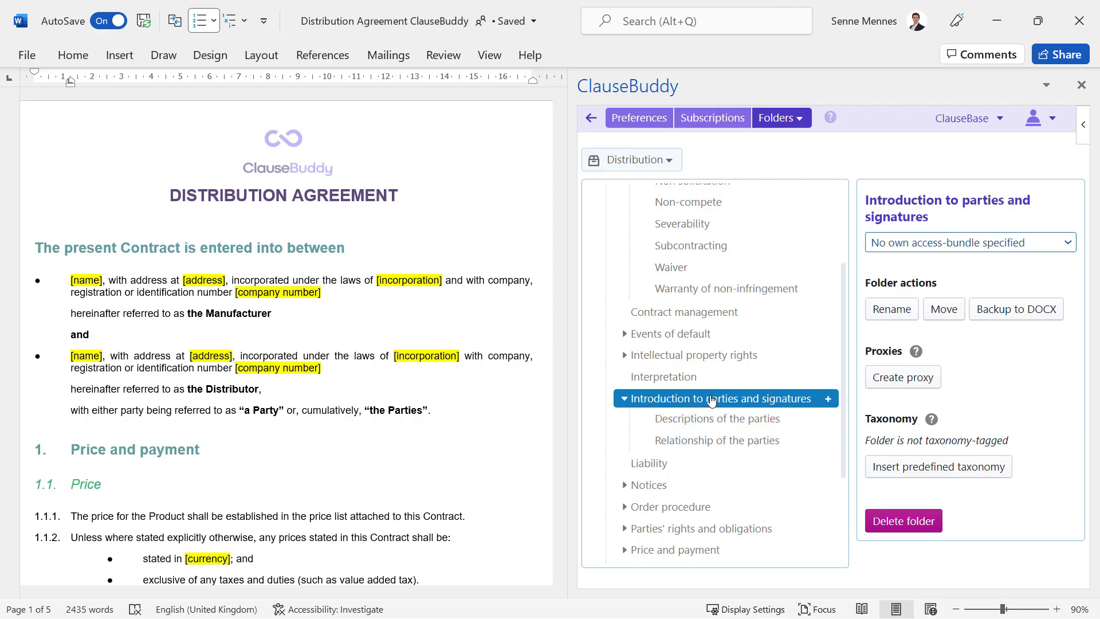
pyautogui.click(830, 401)
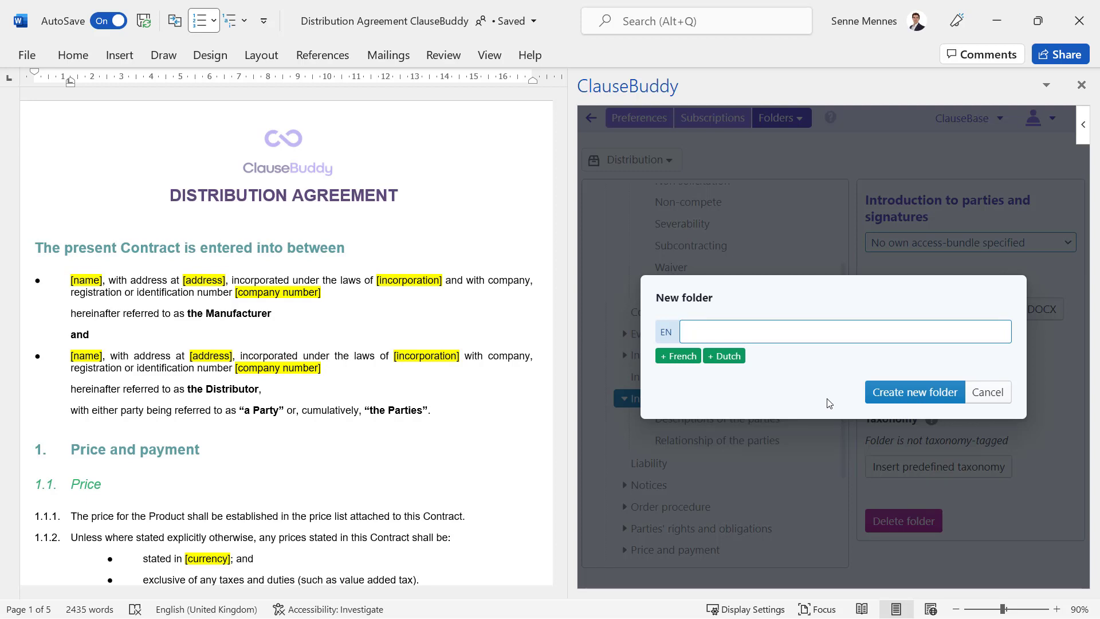
pyautogui.write('Signatures')
pyautogui.click(902, 397)
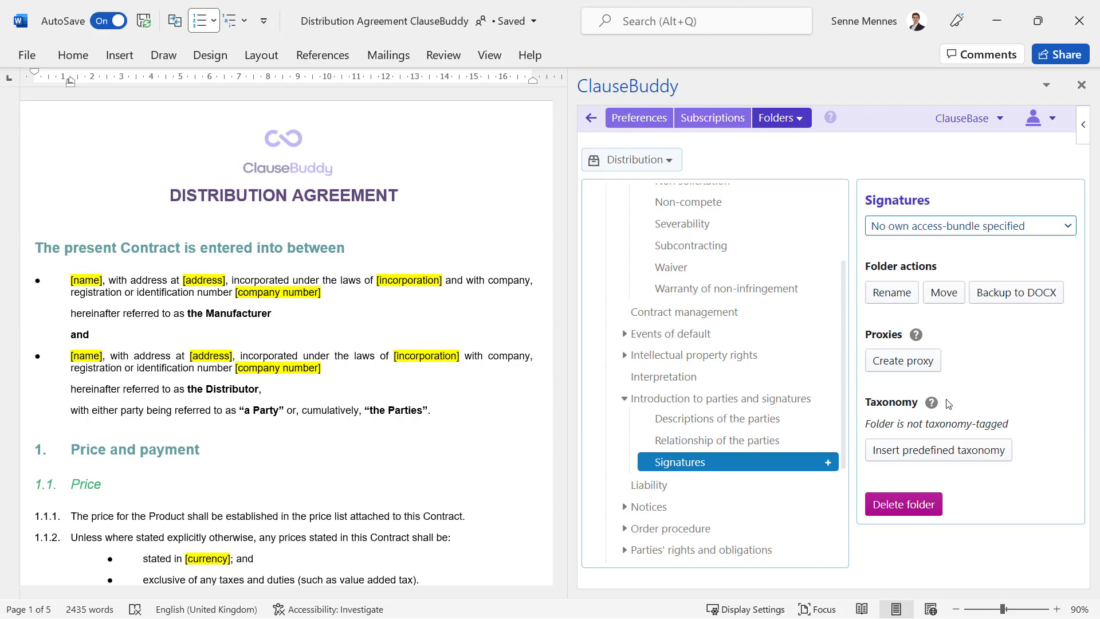
# Step: Check the access-bundle choices for the Signatures folder without selecting one
pyautogui.click(947, 227)
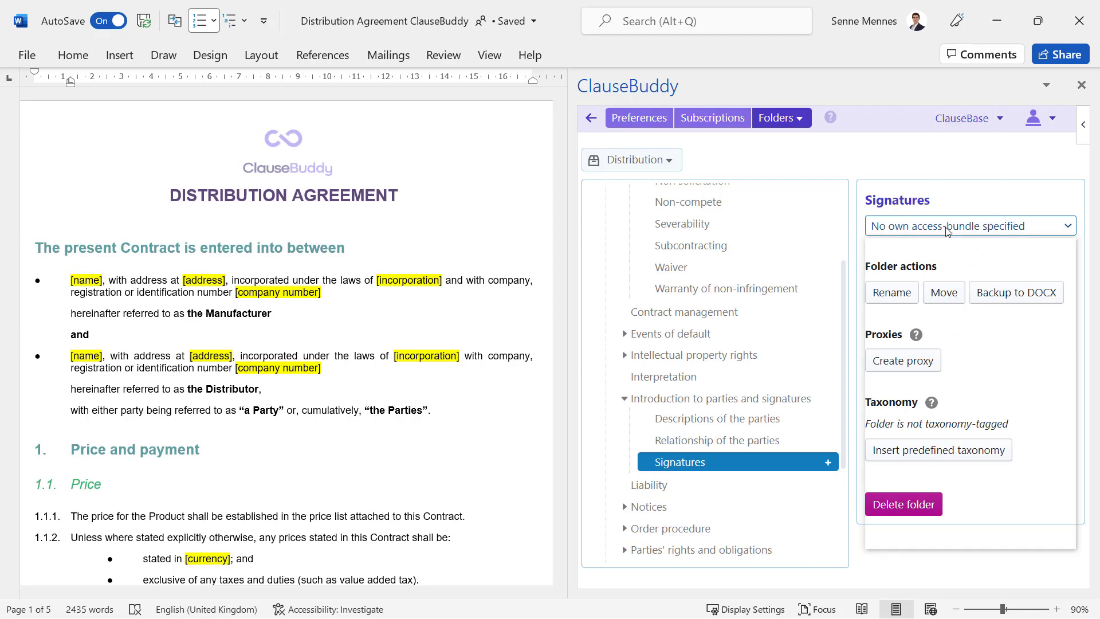
pyautogui.click(946, 229)
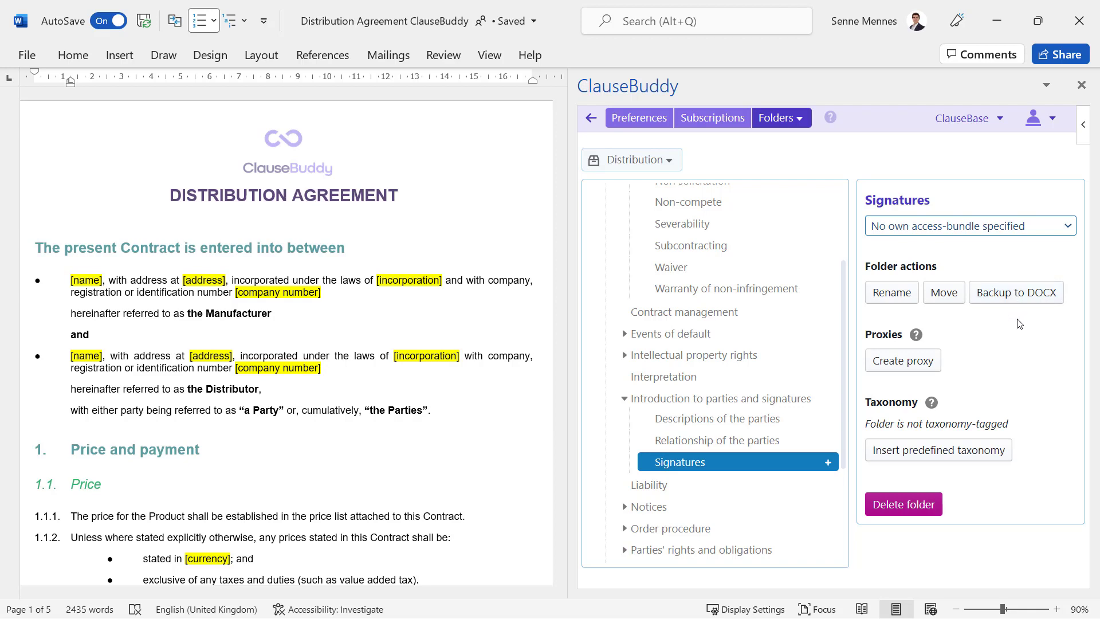
# Step: Review the proxy creation options for the Non-compete folder under Boilerplate, and leave without creating a proxy
pyautogui.scroll(5, 665, 332)
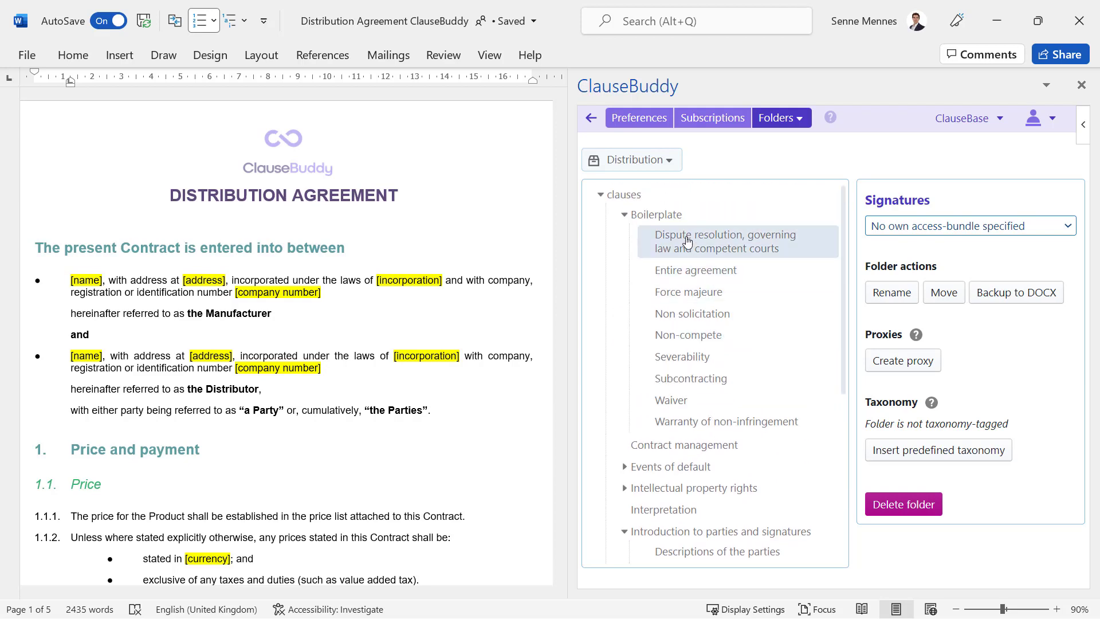
pyautogui.click(649, 216)
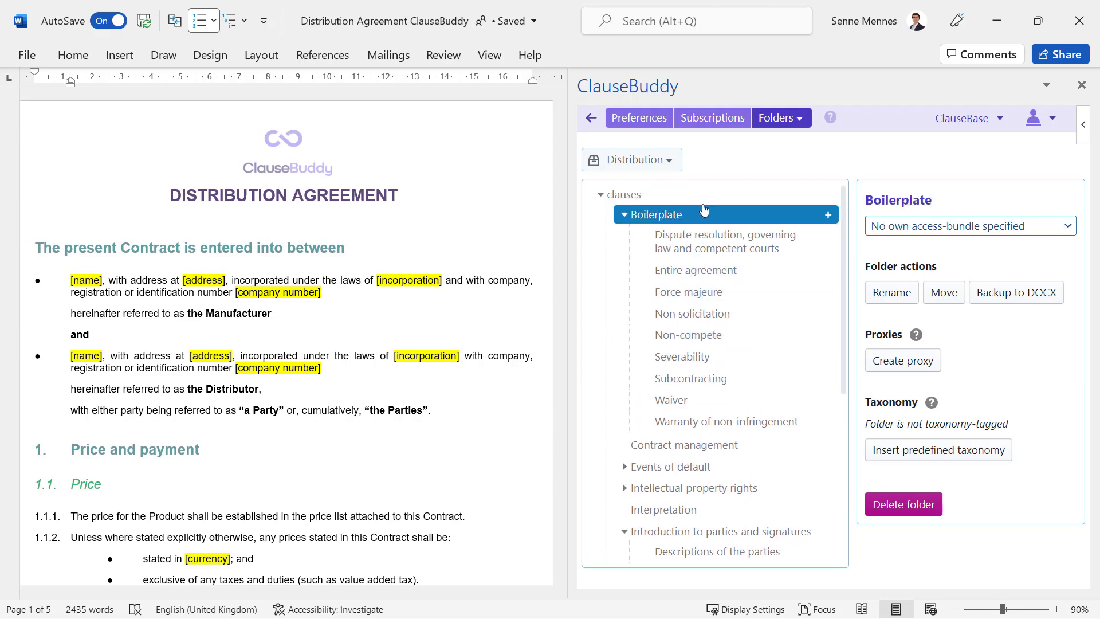
pyautogui.click(713, 335)
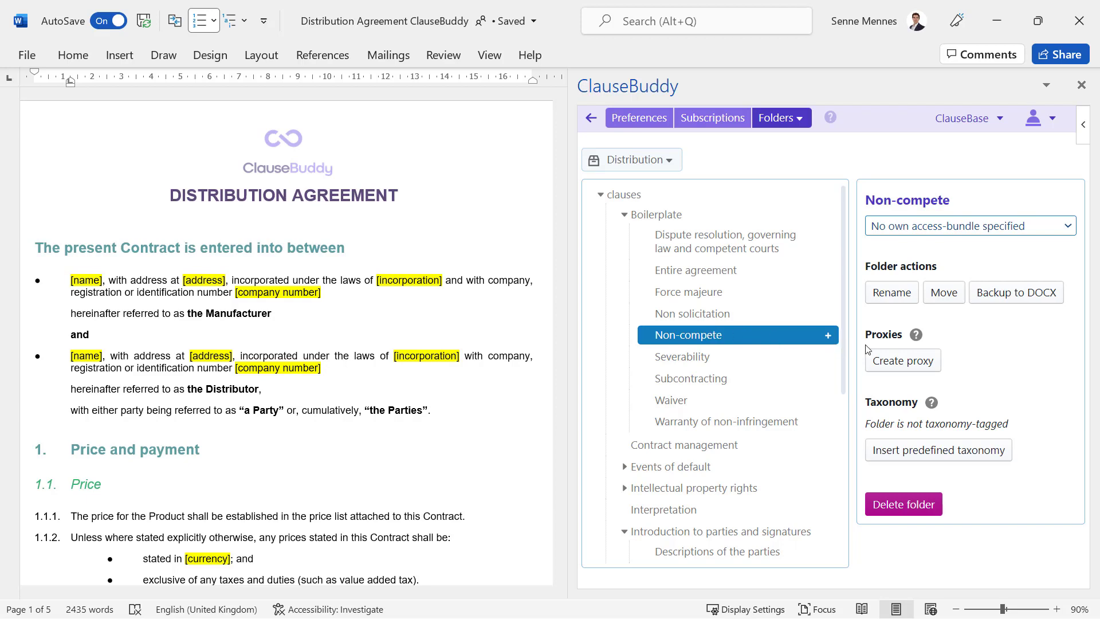
pyautogui.click(910, 362)
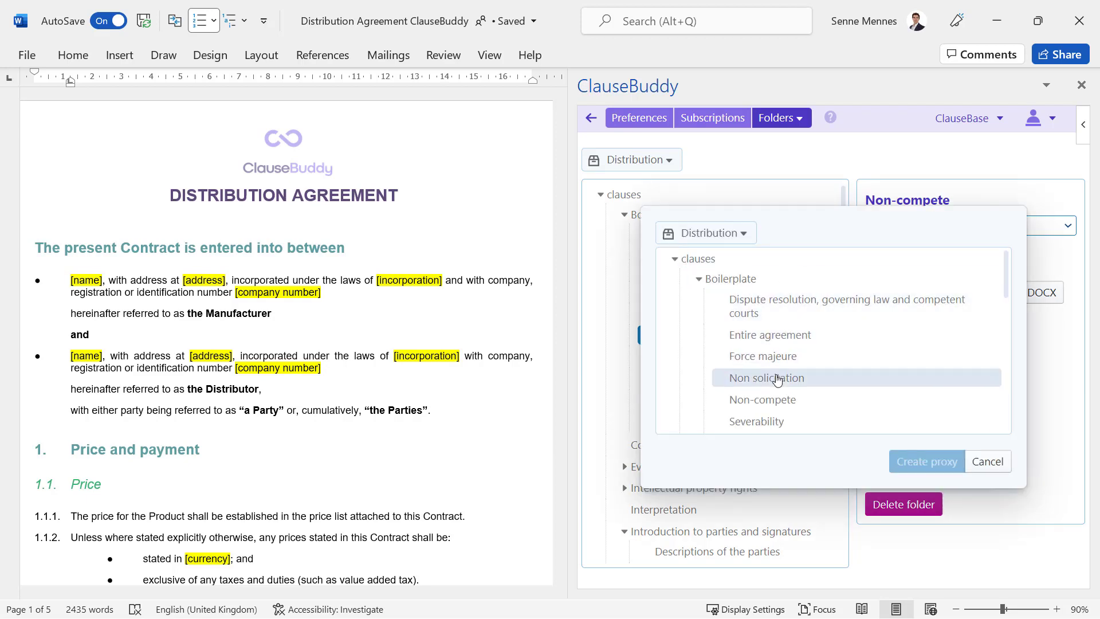
pyautogui.scroll(-1, 777, 381)
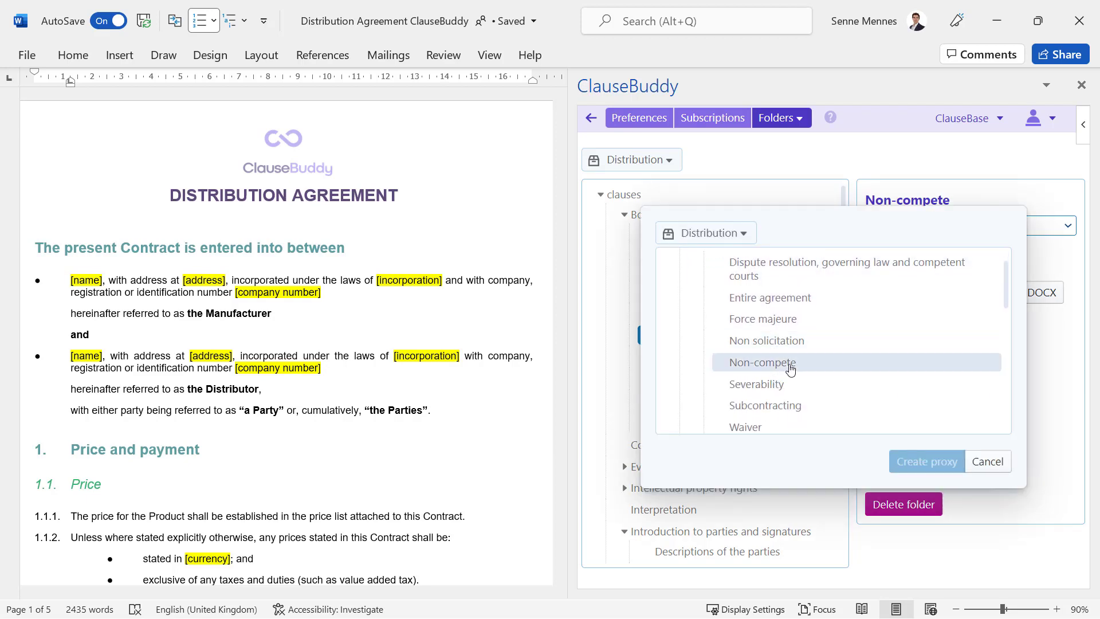
pyautogui.click(986, 461)
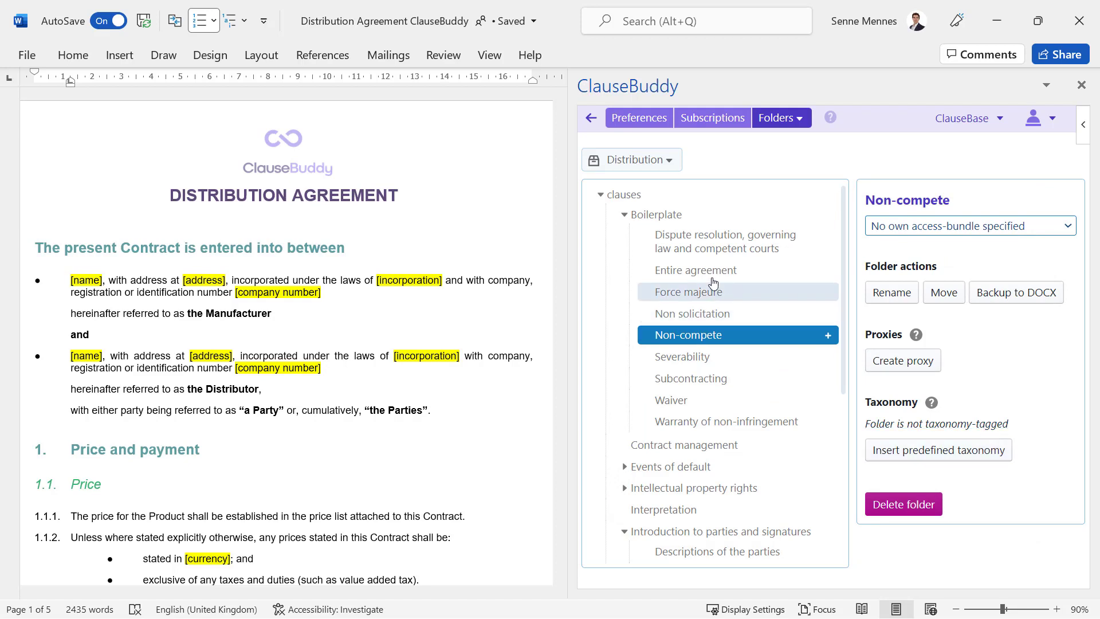
# Step: Insert the predefined Commercial taxonomy with all its subfolders into the clauses folder
pyautogui.click(620, 196)
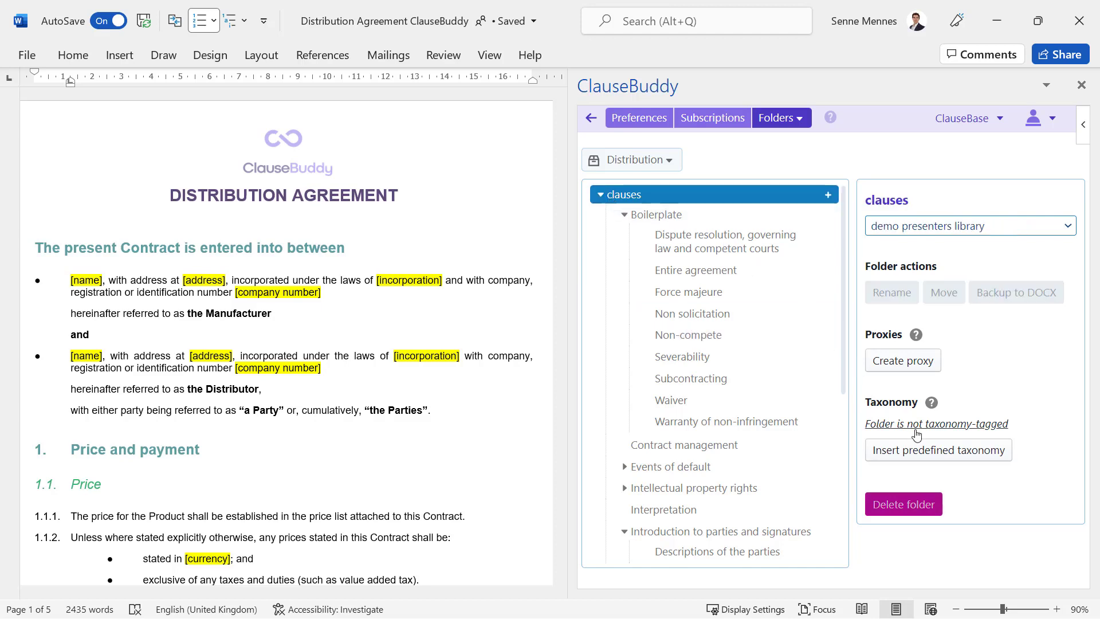
pyautogui.click(944, 451)
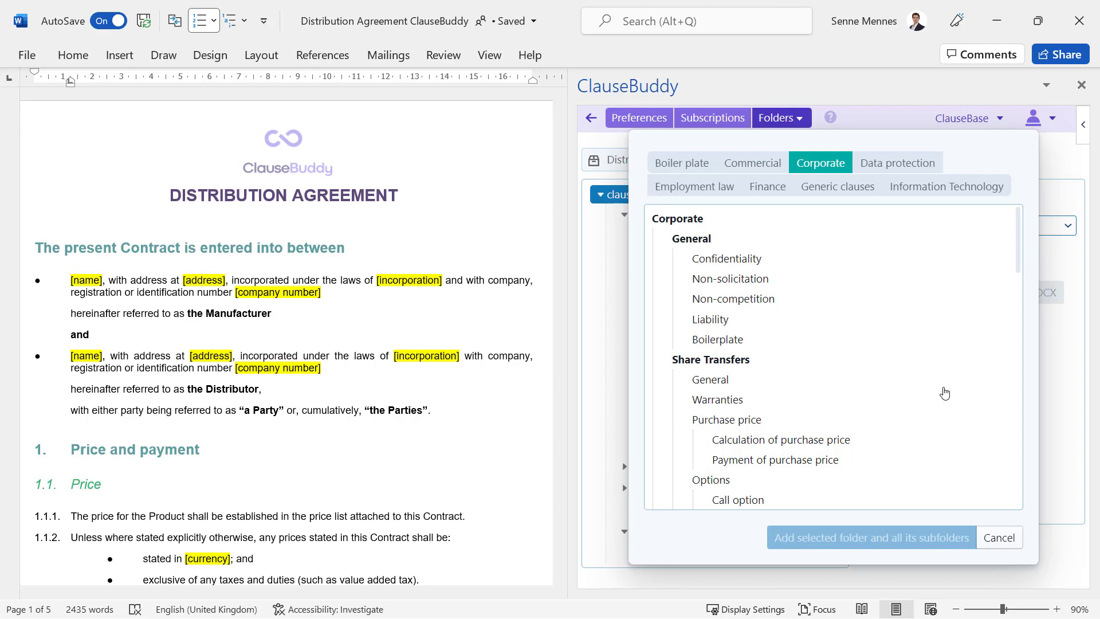
pyautogui.click(682, 162)
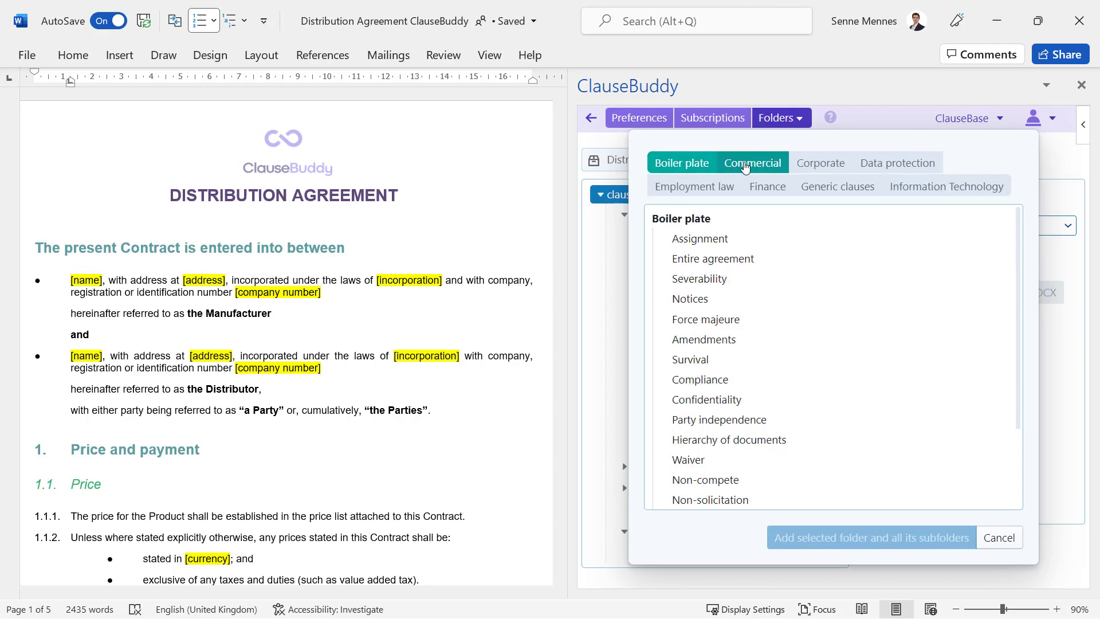
pyautogui.click(758, 165)
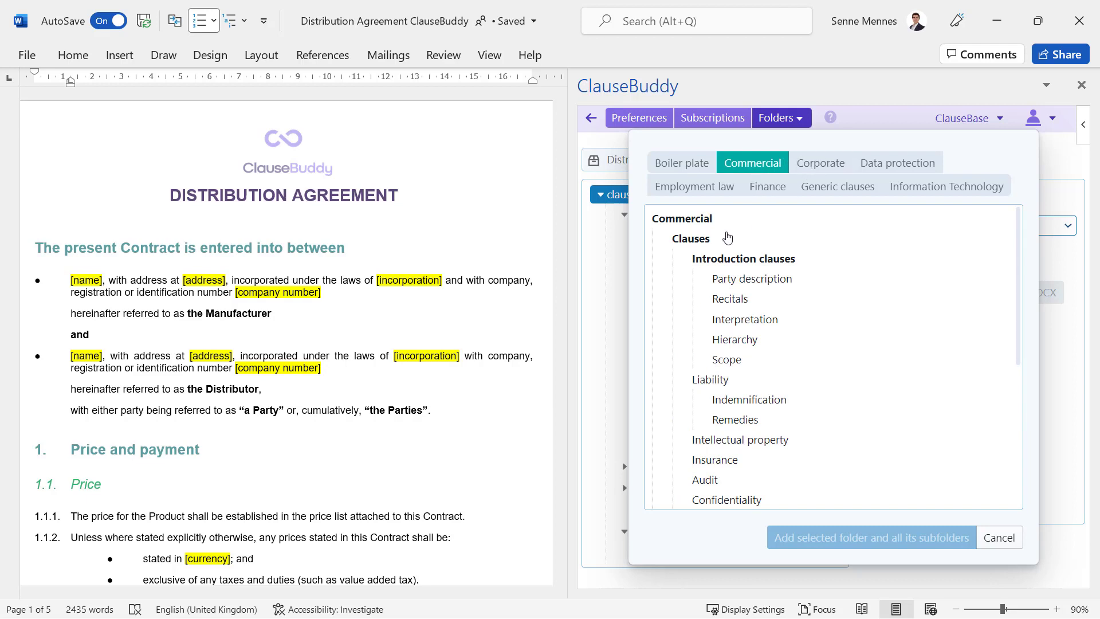
pyautogui.click(695, 241)
pyautogui.click(730, 266)
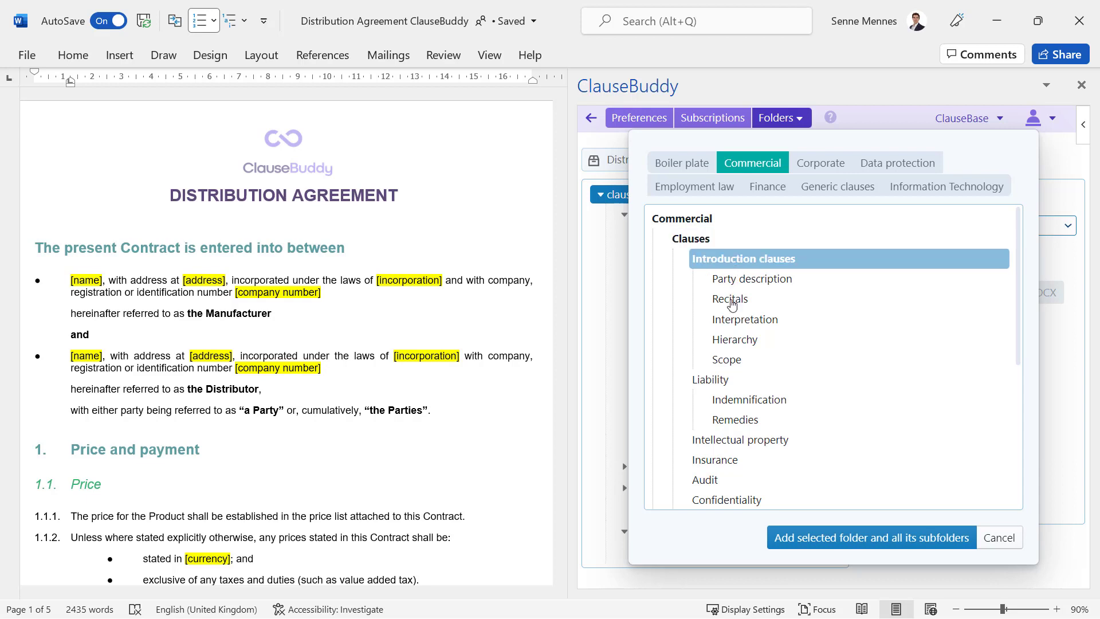
pyautogui.click(733, 381)
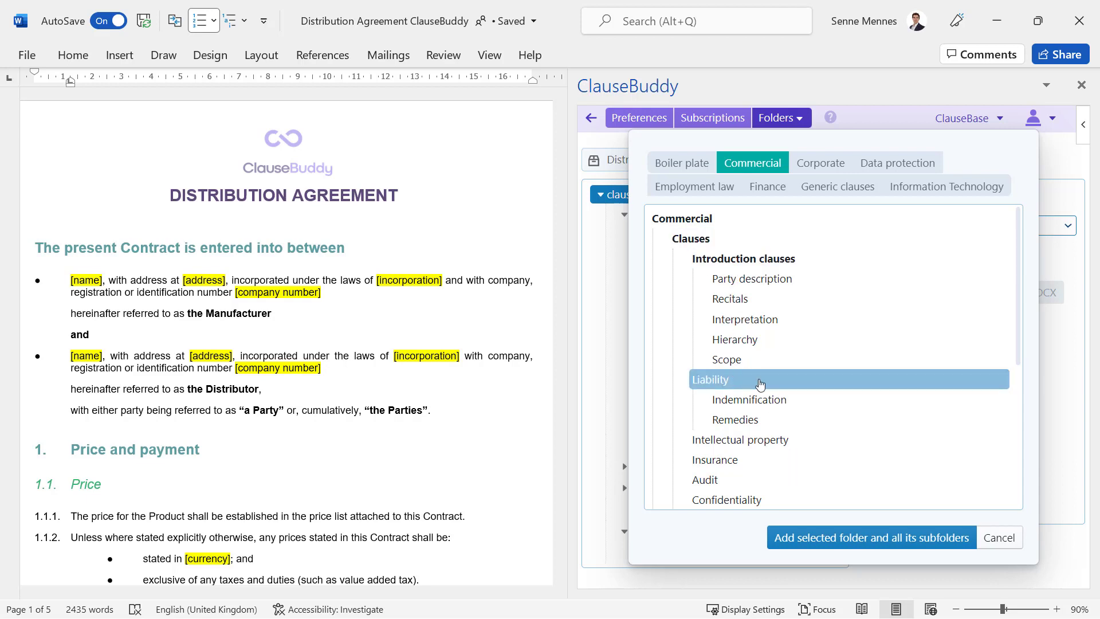
pyautogui.click(676, 222)
pyautogui.click(854, 530)
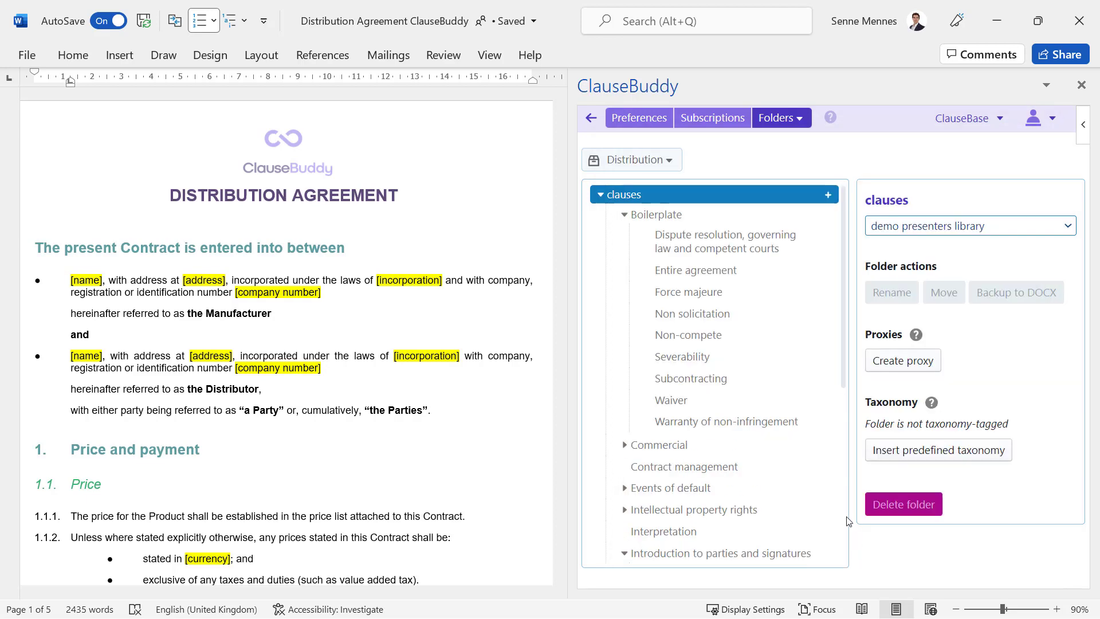
# Step: Expand the Commercial folder and its Clauses subfolder to examine the inserted folder structure
pyautogui.click(601, 194)
pyautogui.click(601, 195)
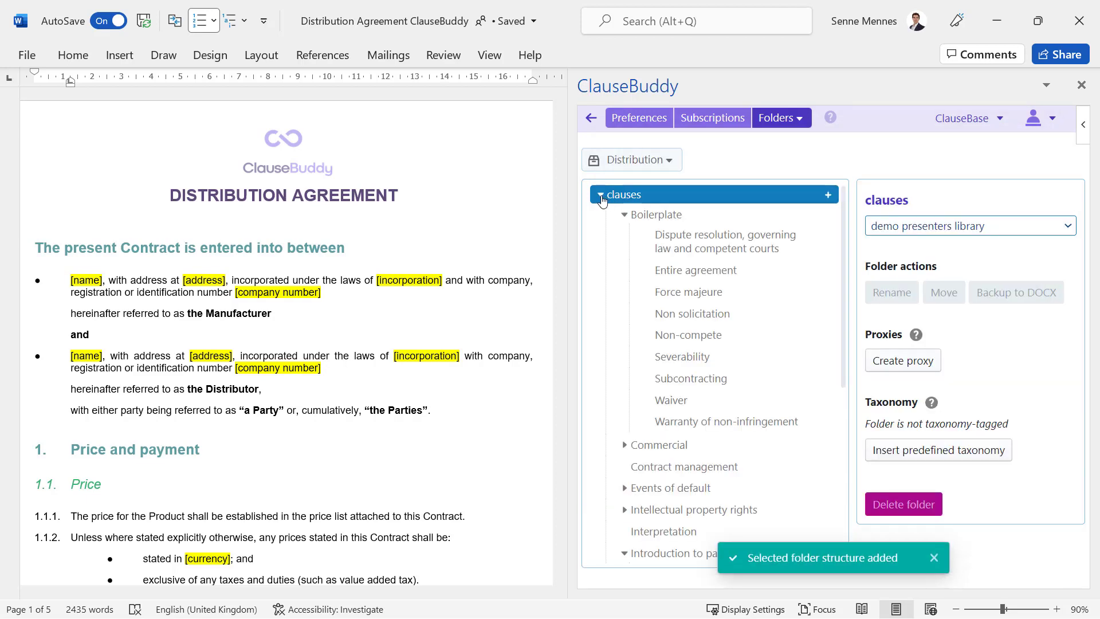
pyautogui.scroll(-3, 680, 295)
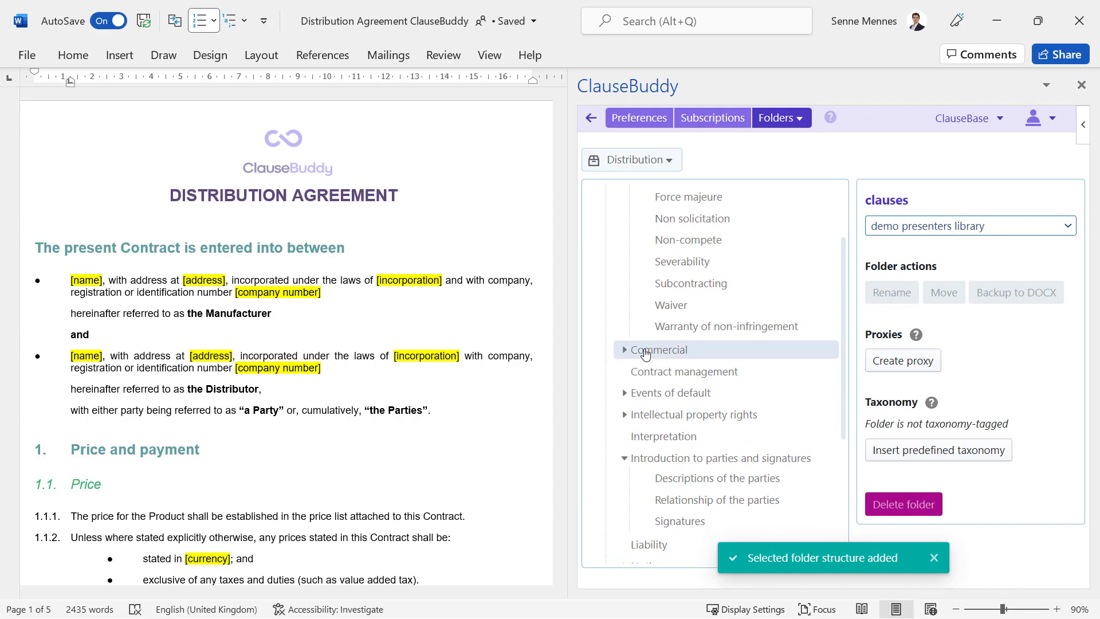
pyautogui.click(624, 350)
pyautogui.click(648, 369)
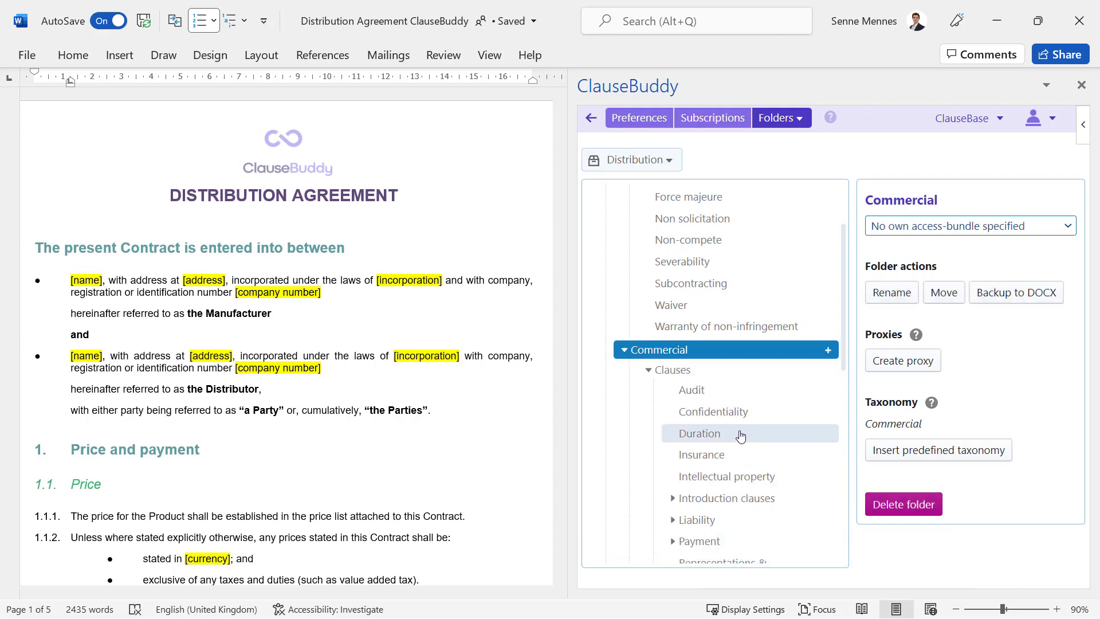
pyautogui.scroll(-1, 739, 434)
pyautogui.scroll(-1, 739, 437)
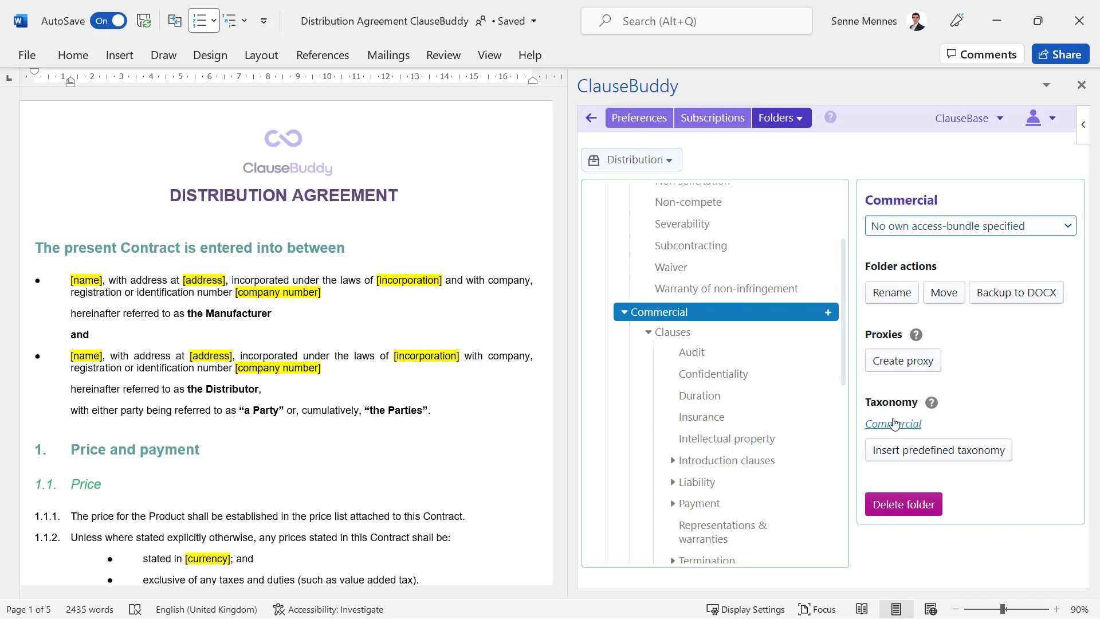
# Step: Assign the Non-compete taxonomy tag from the Boiler plate taxonomy to the Non-compete folder under Boilerplate
pyautogui.scroll(3, 717, 344)
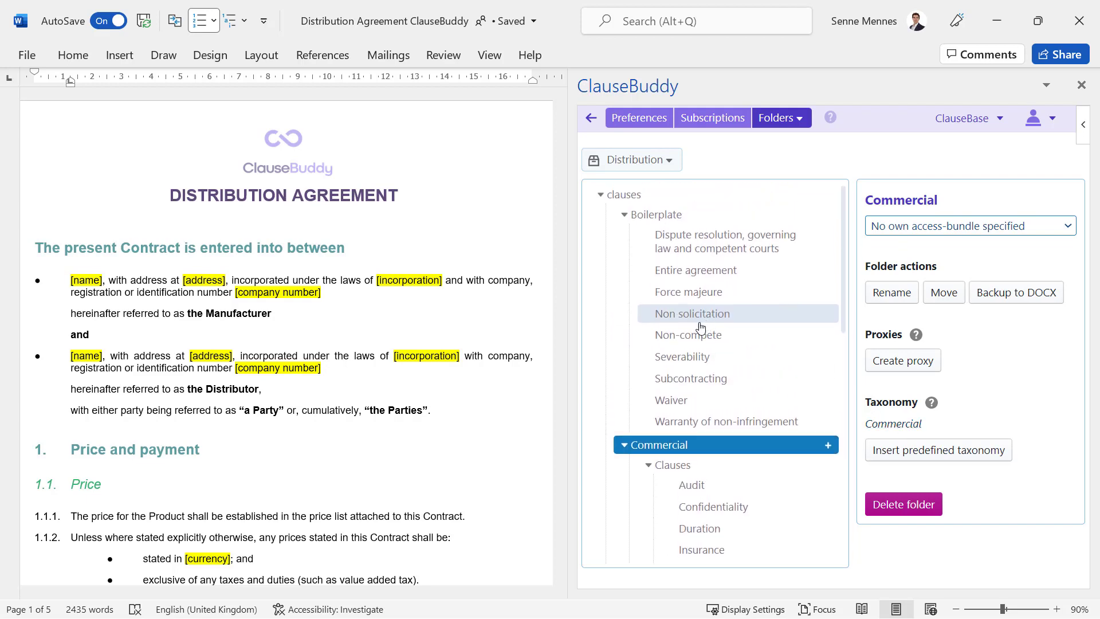
pyautogui.click(699, 337)
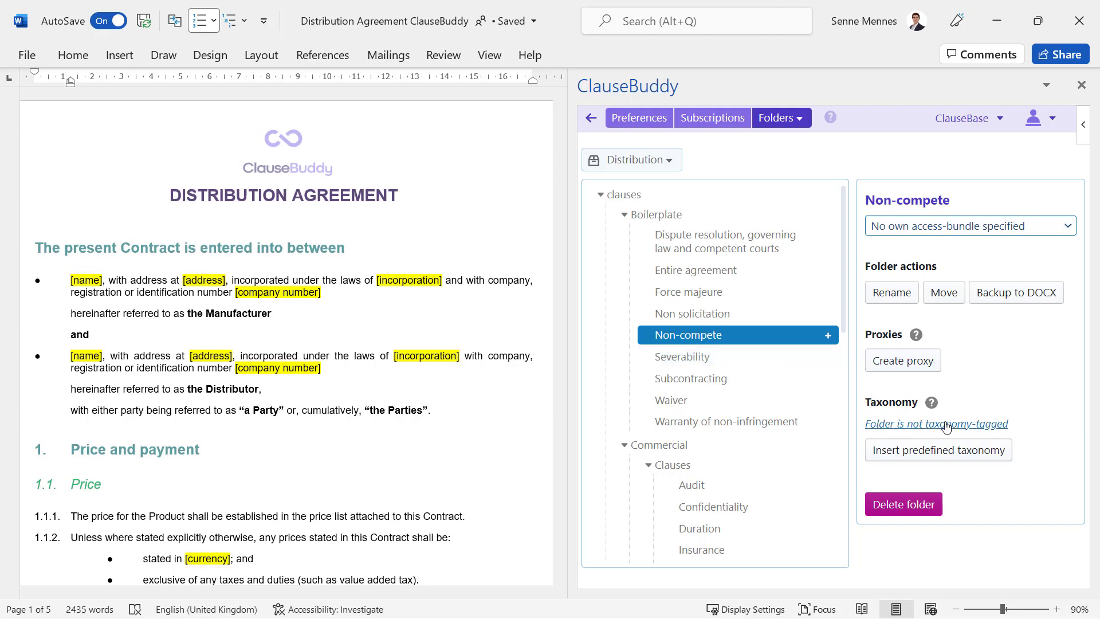
pyautogui.click(946, 425)
pyautogui.click(692, 165)
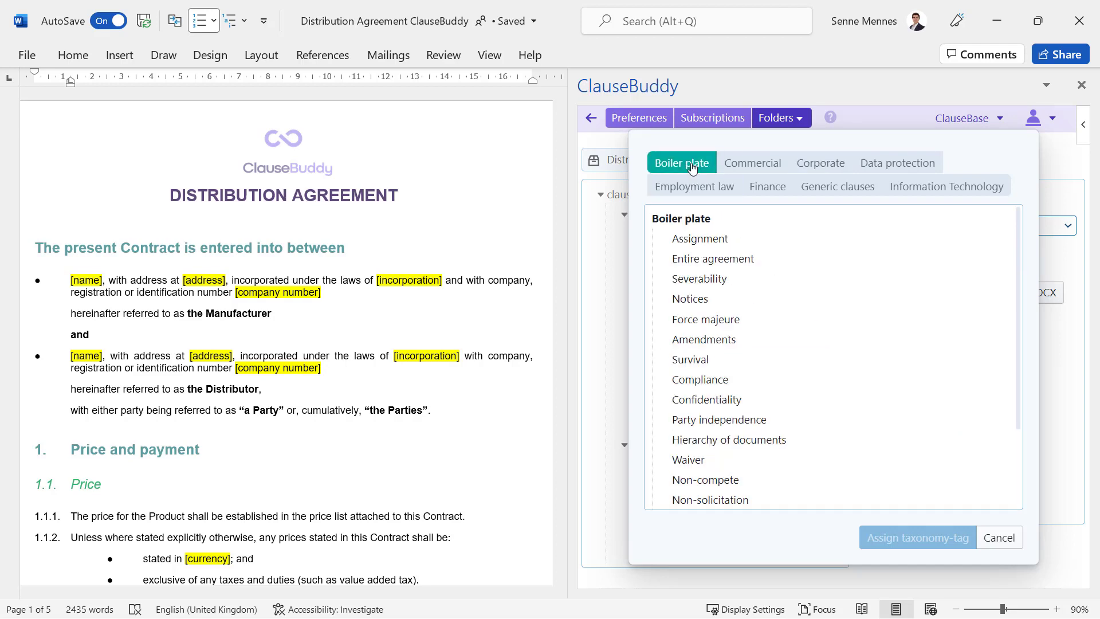
pyautogui.scroll(-2, 721, 381)
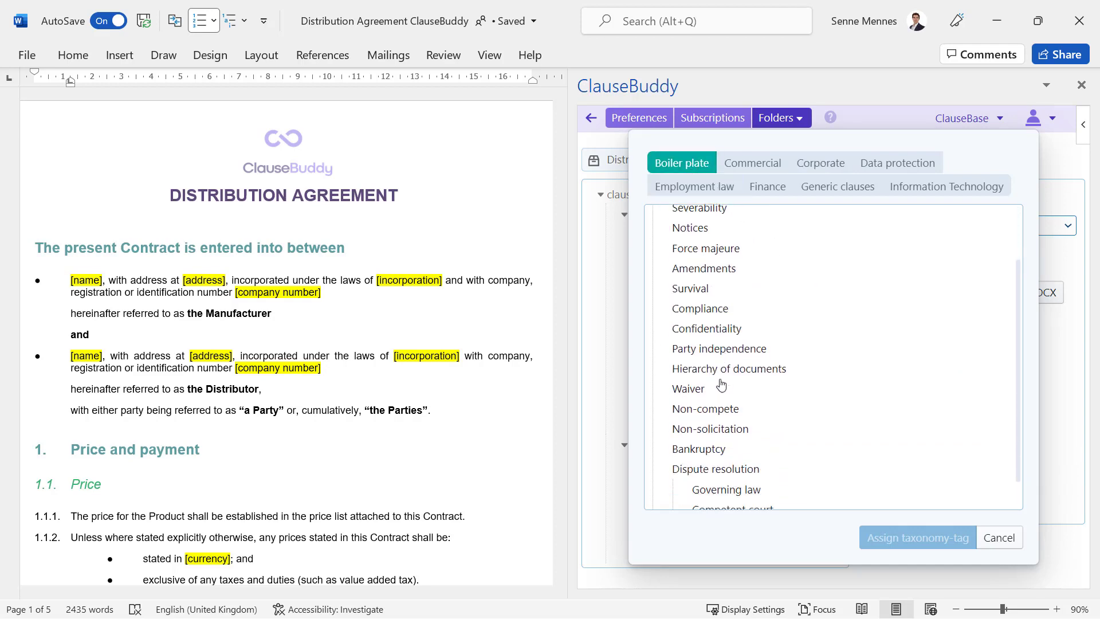
pyautogui.click(723, 409)
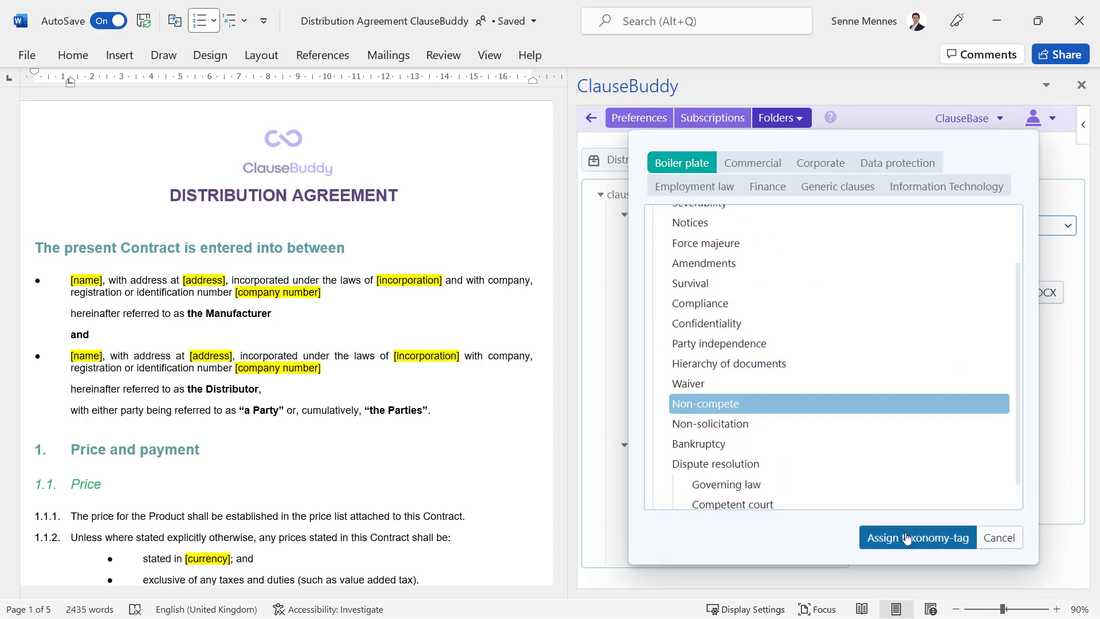
pyautogui.click(907, 537)
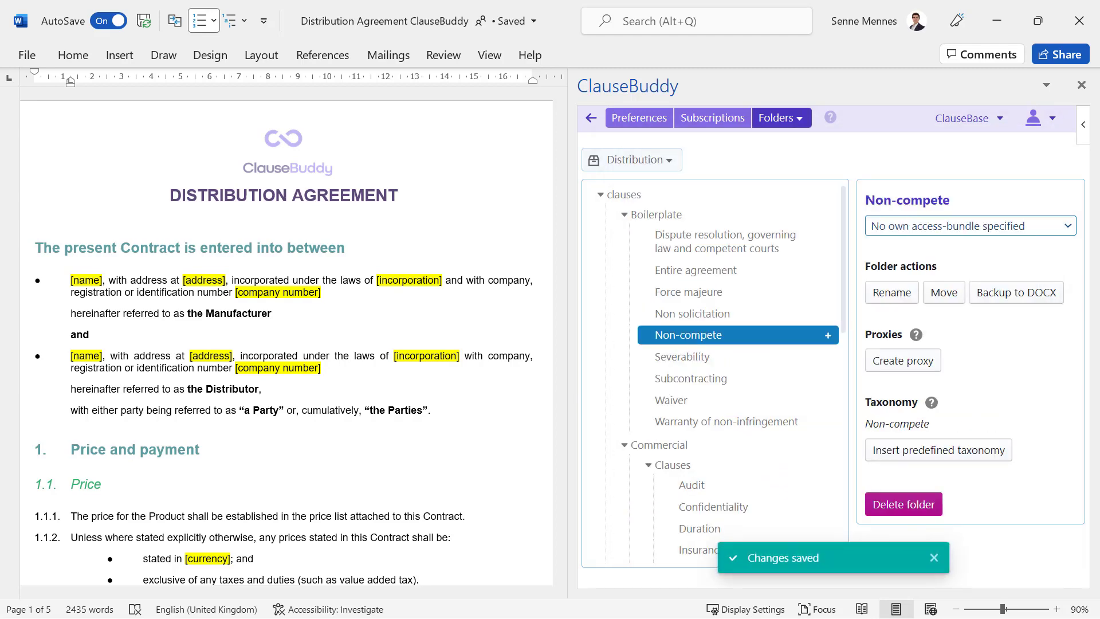